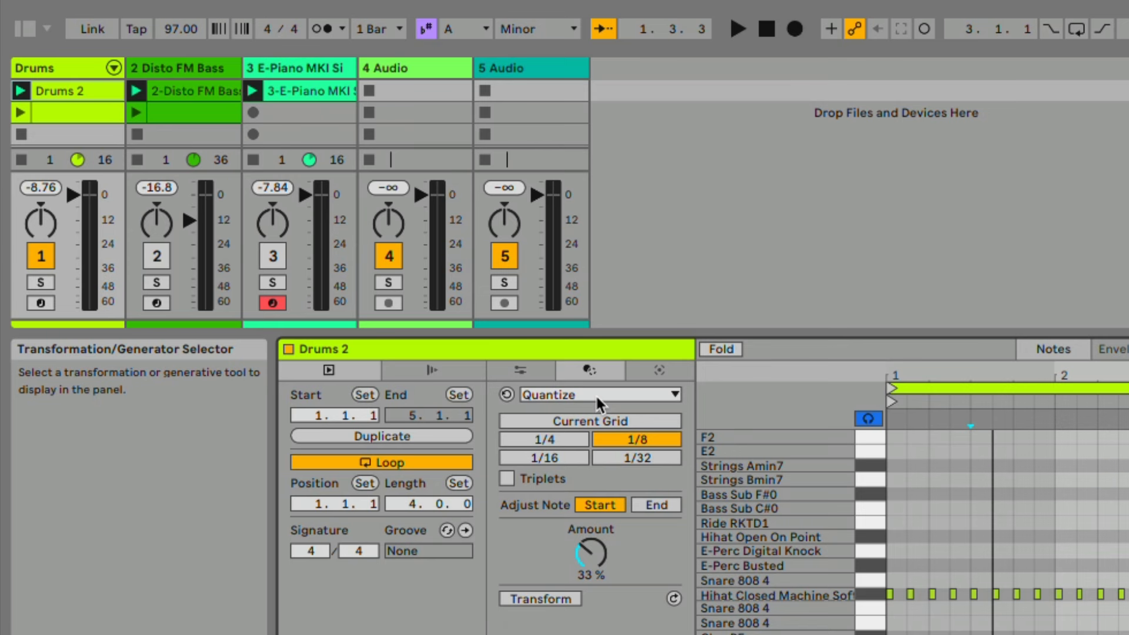
# Choose the Ornament transformation for the Drums 2 clip and enable Flam instead of Grace notes.
pyautogui.click(595, 393)
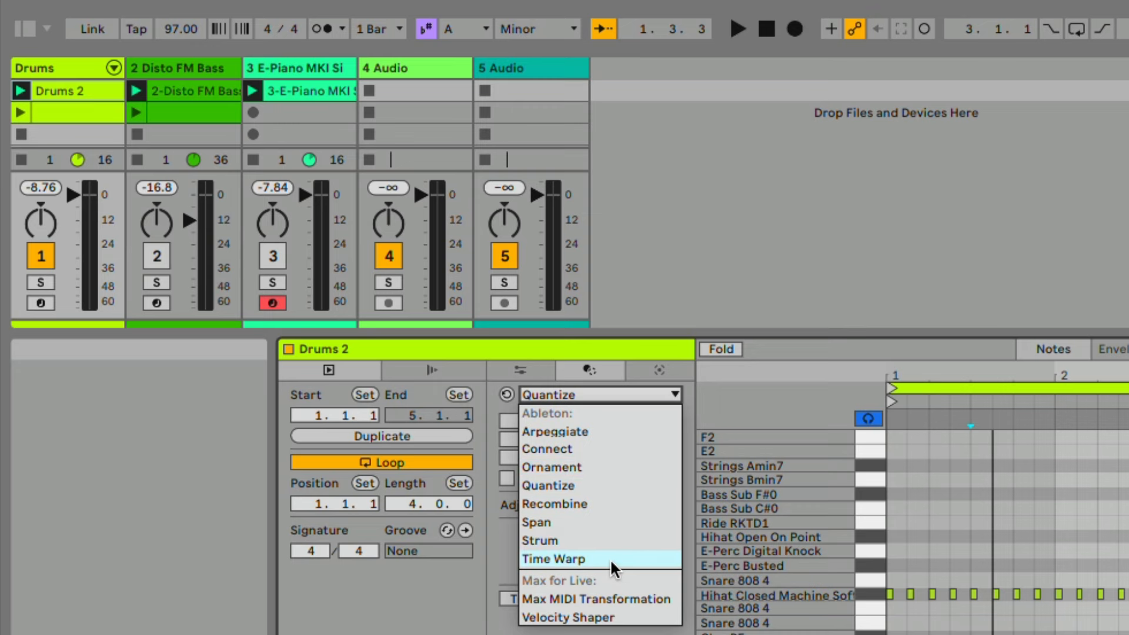
pyautogui.click(604, 460)
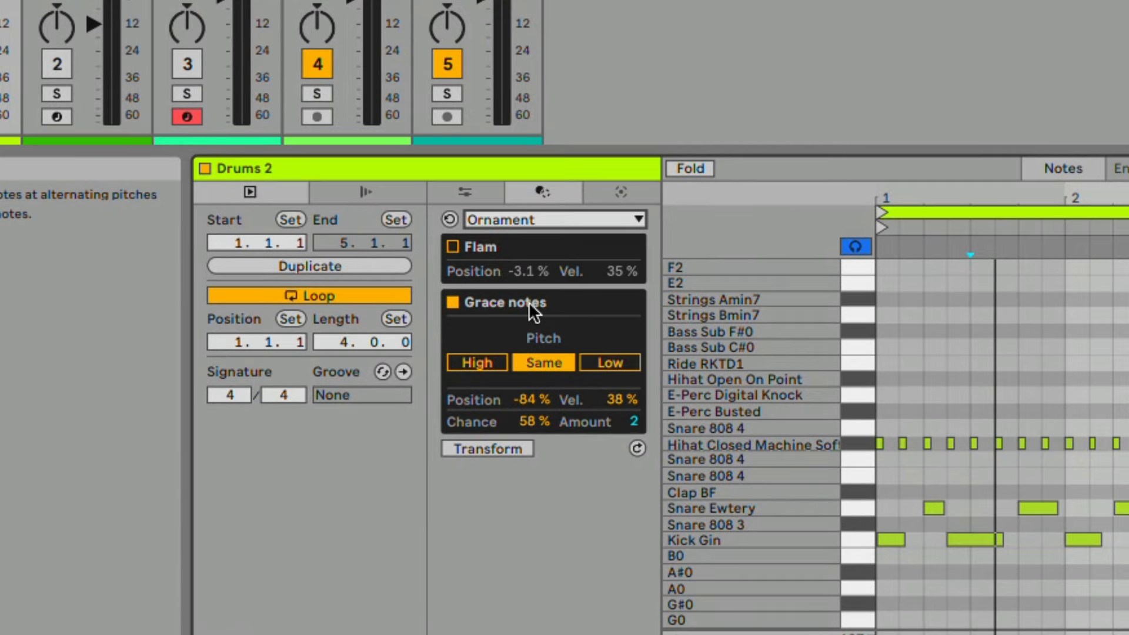
pyautogui.click(452, 245)
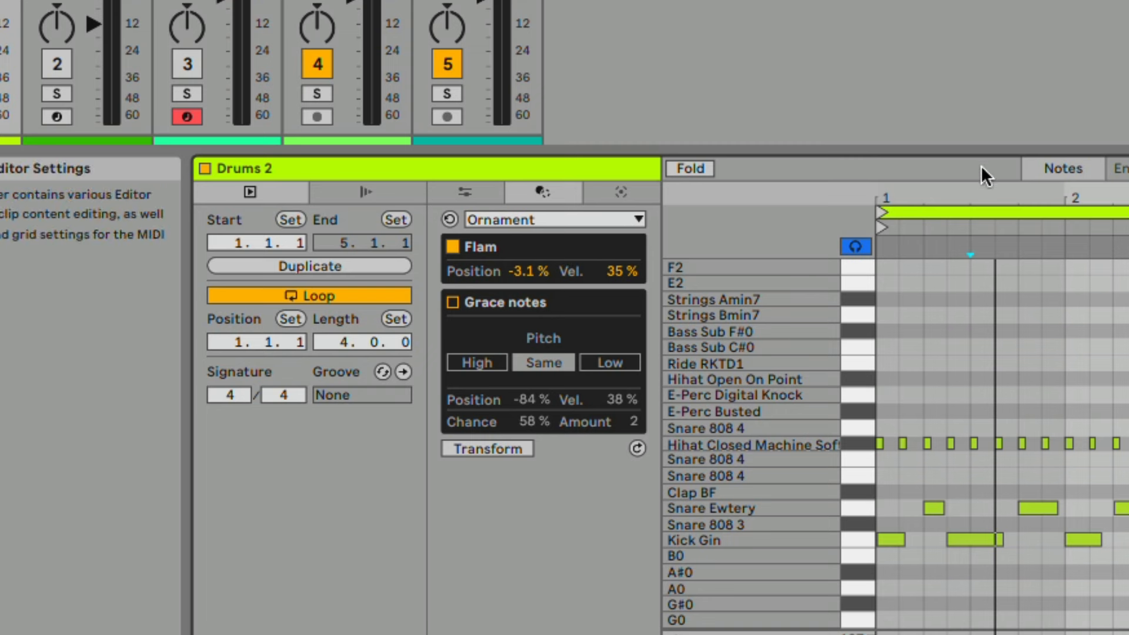
# Select all Hihat Closed notes in the Drums 2 clip and apply the flam transformation to them.
pyautogui.moveTo(990, 191); pyautogui.dragTo(1060, 253)
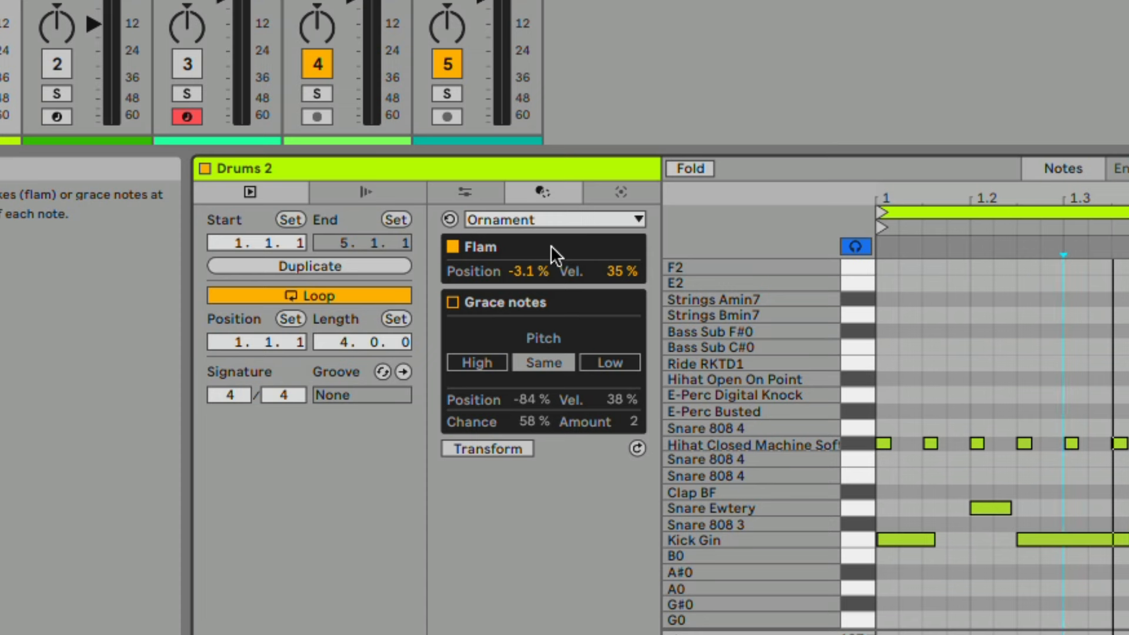
pyautogui.click(860, 444)
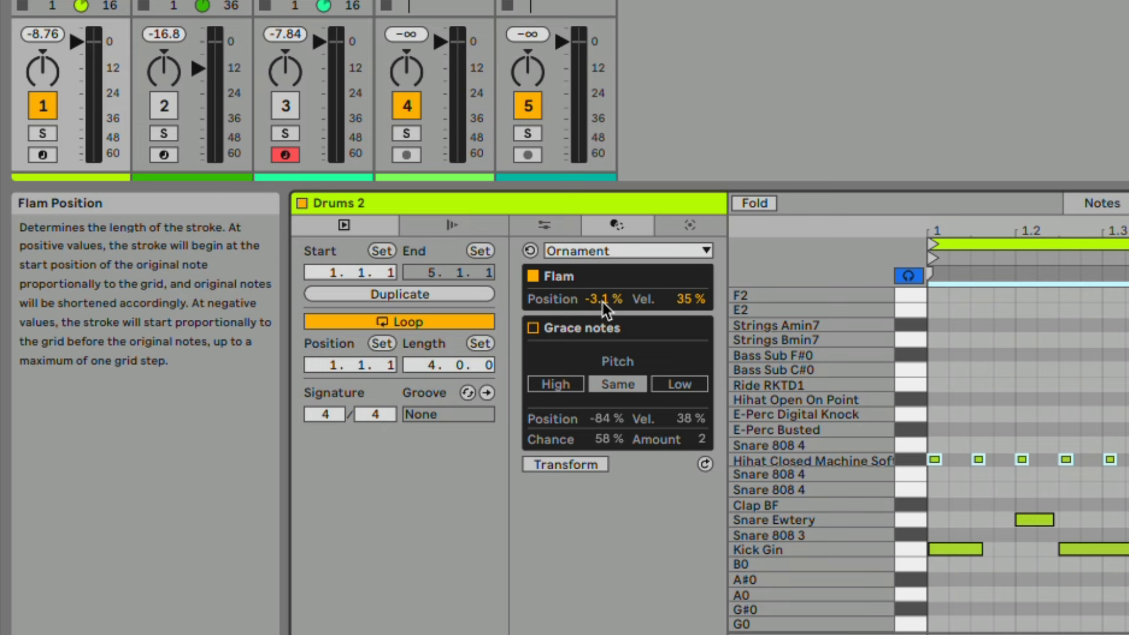
pyautogui.click(577, 463)
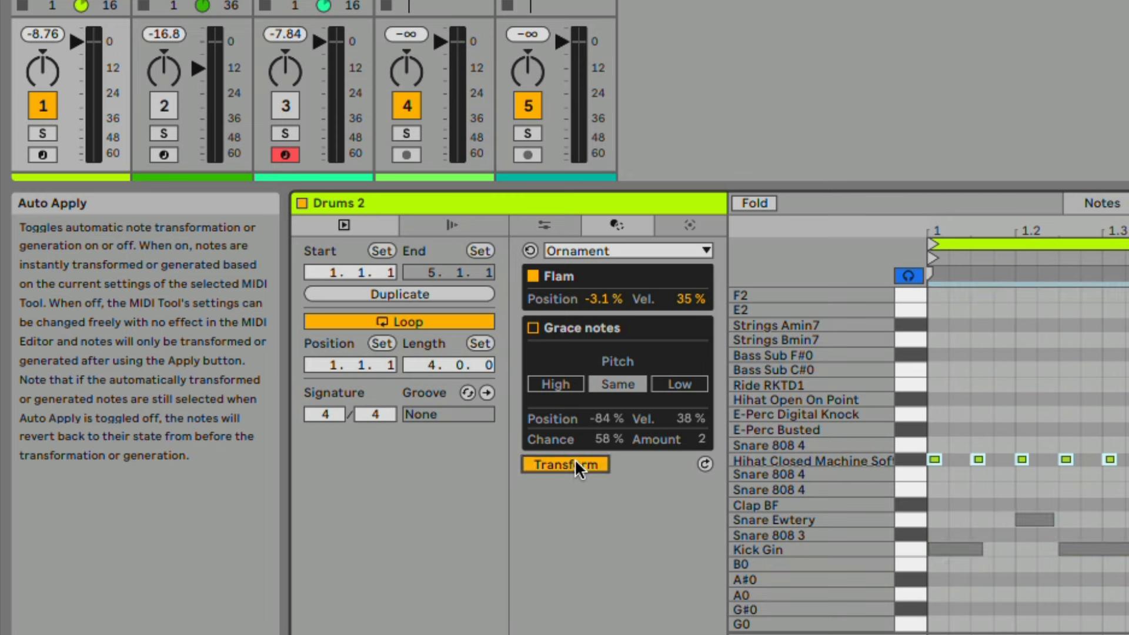
pyautogui.moveTo(1026, 231); pyautogui.dragTo(1114, 374)
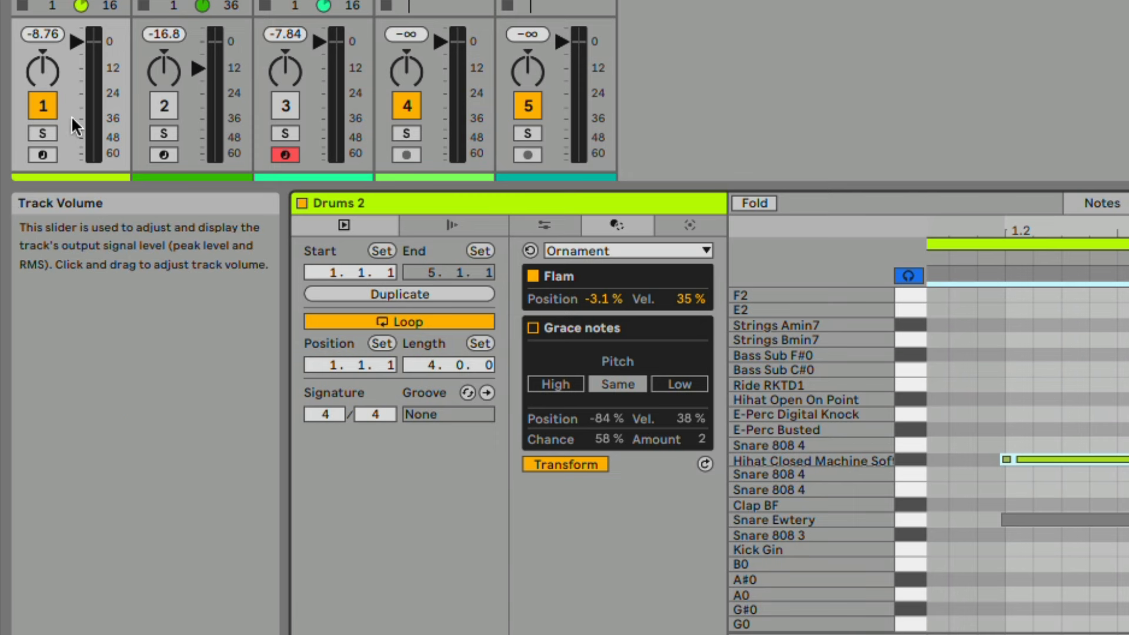
# Solo the Drums track during playback and set the flam's position to -98 % and velocity to 19 %.
pyautogui.click(43, 134)
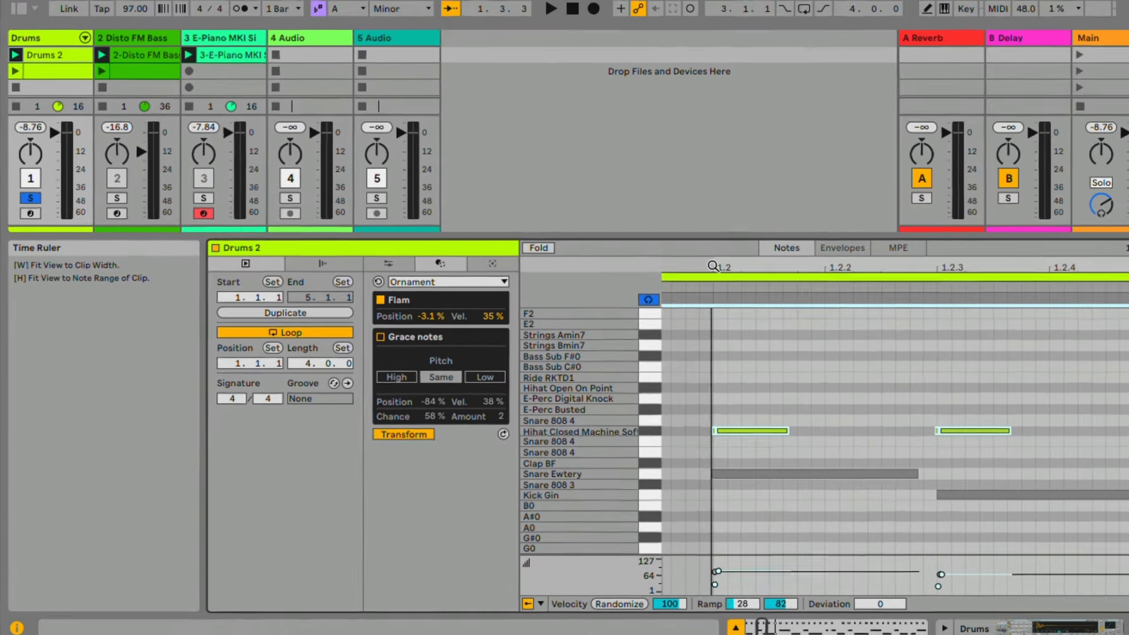
pyautogui.press('space')
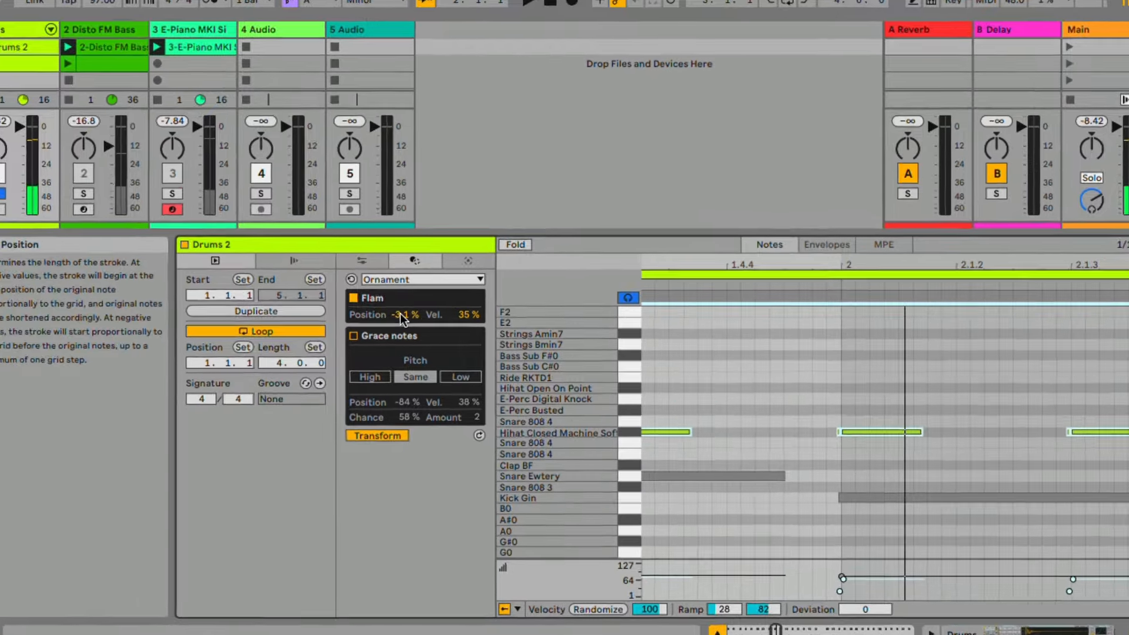
pyautogui.moveTo(401, 314); pyautogui.dragTo(401, 332)
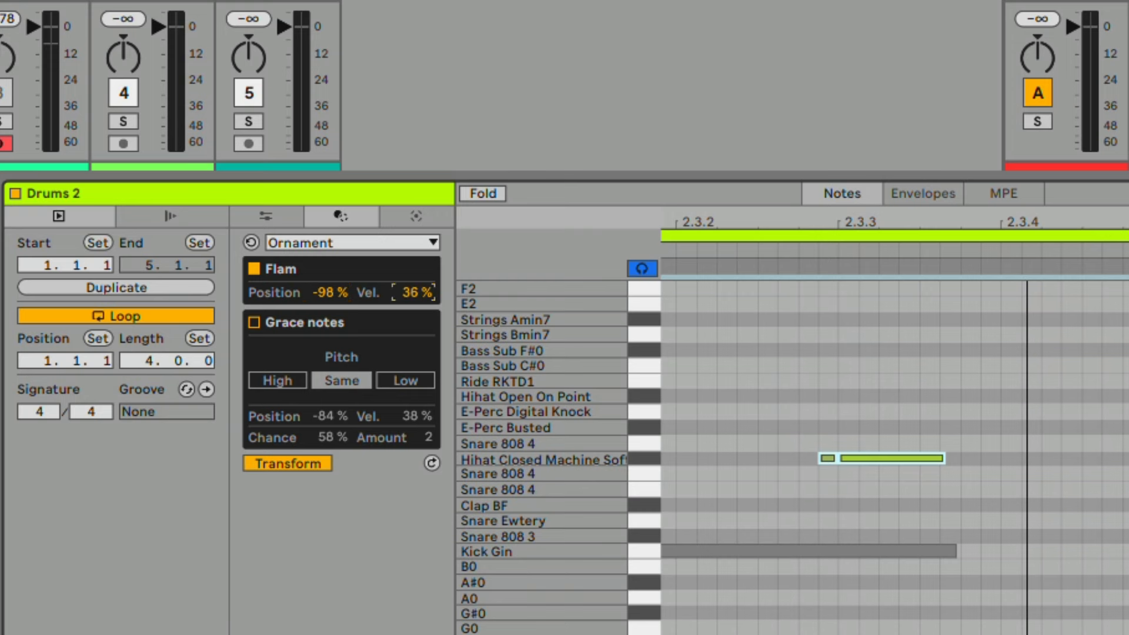
pyautogui.moveTo(409, 290)
pyautogui.mouseDown()
pyautogui.moveTo(411, 341)
pyautogui.moveTo(412, 288)
pyautogui.mouseUp()
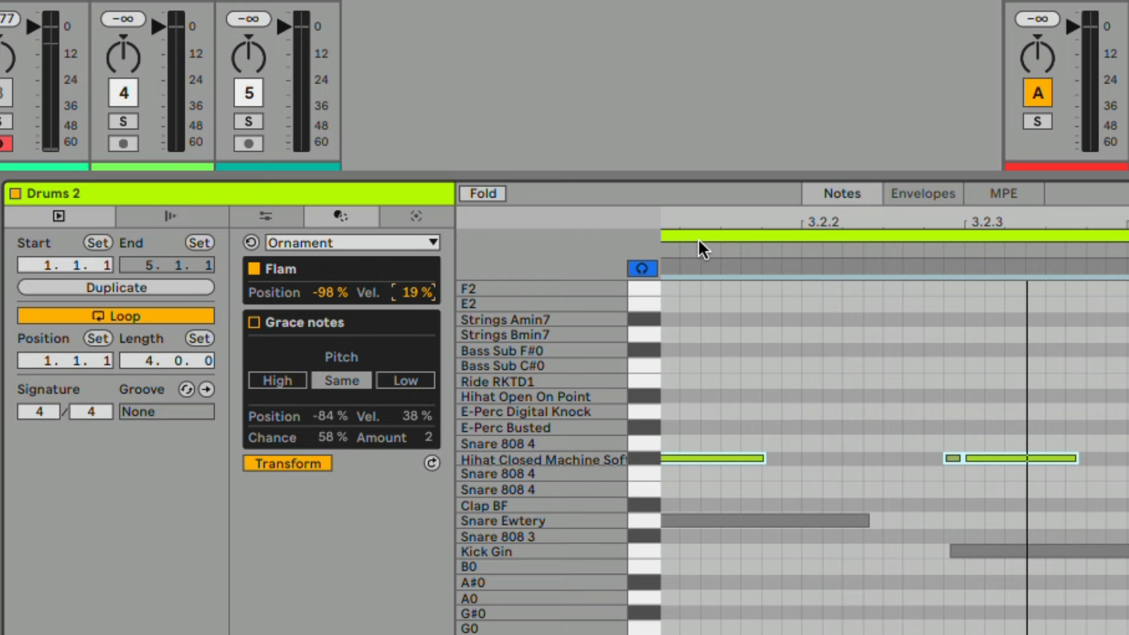
pyautogui.moveTo(756, 229); pyautogui.dragTo(749, 208)
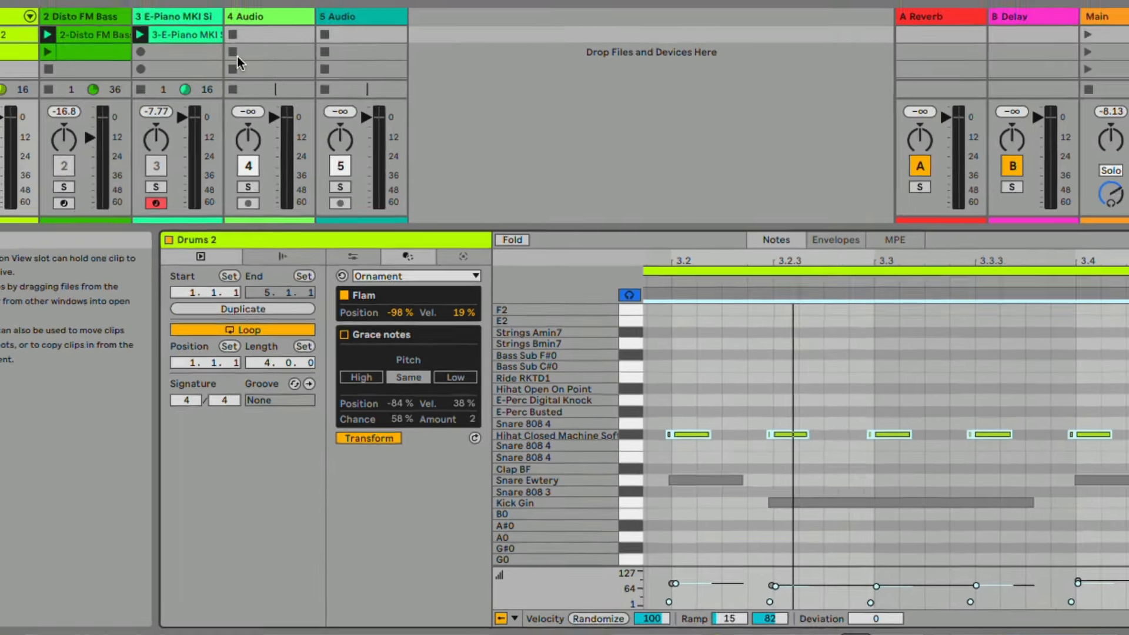
# Solo the Disto FM Bass track as well and apply Grace notes to its clip instead of Flam.
pyautogui.click(82, 15)
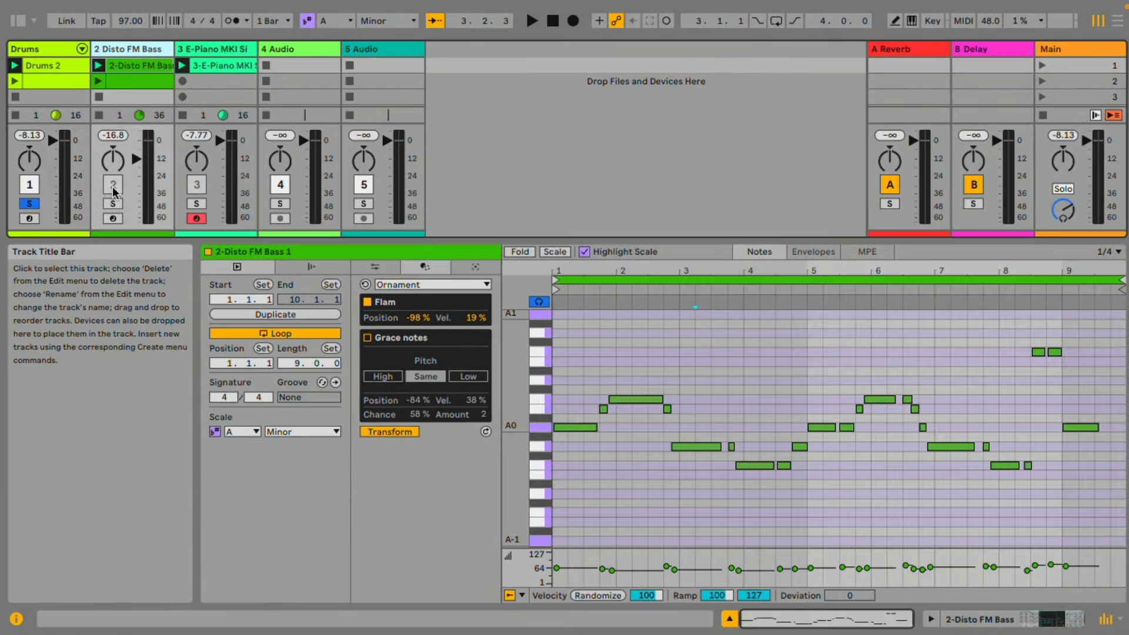
pyautogui.click(113, 203)
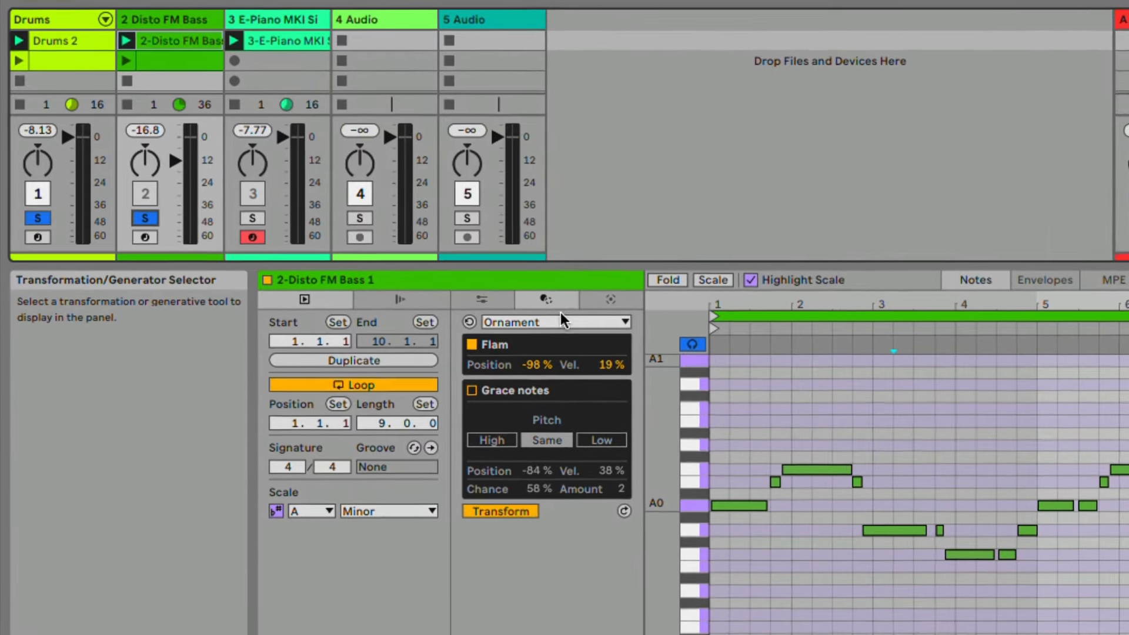
pyautogui.click(474, 390)
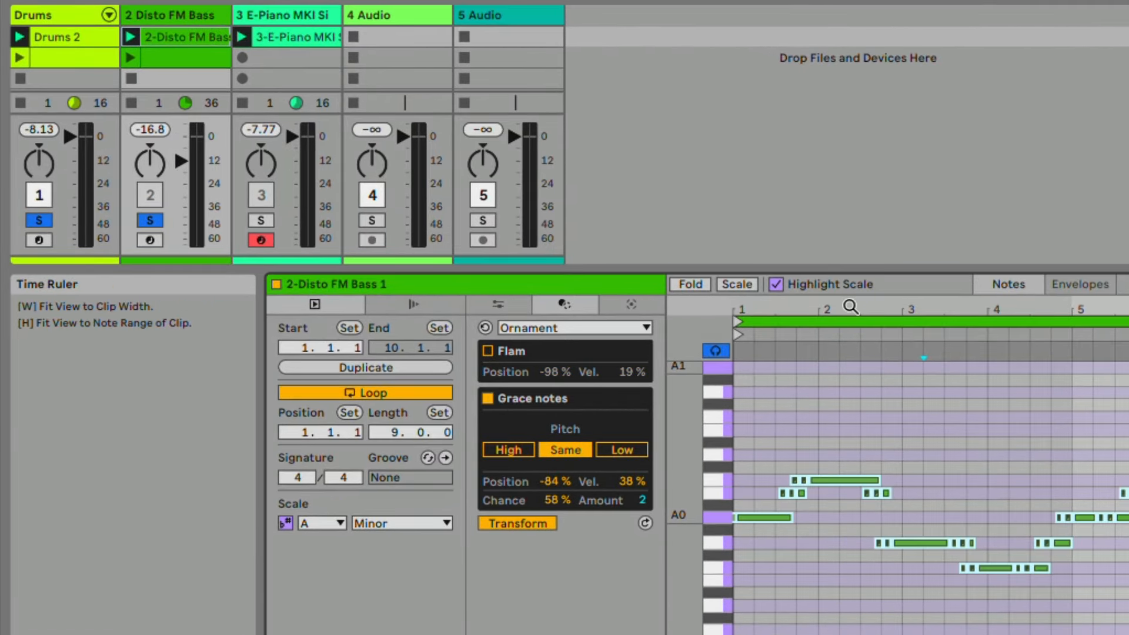
# Set the grace notes position to -100 % for the bass clip.
pyautogui.moveTo(851, 306); pyautogui.dragTo(879, 383)
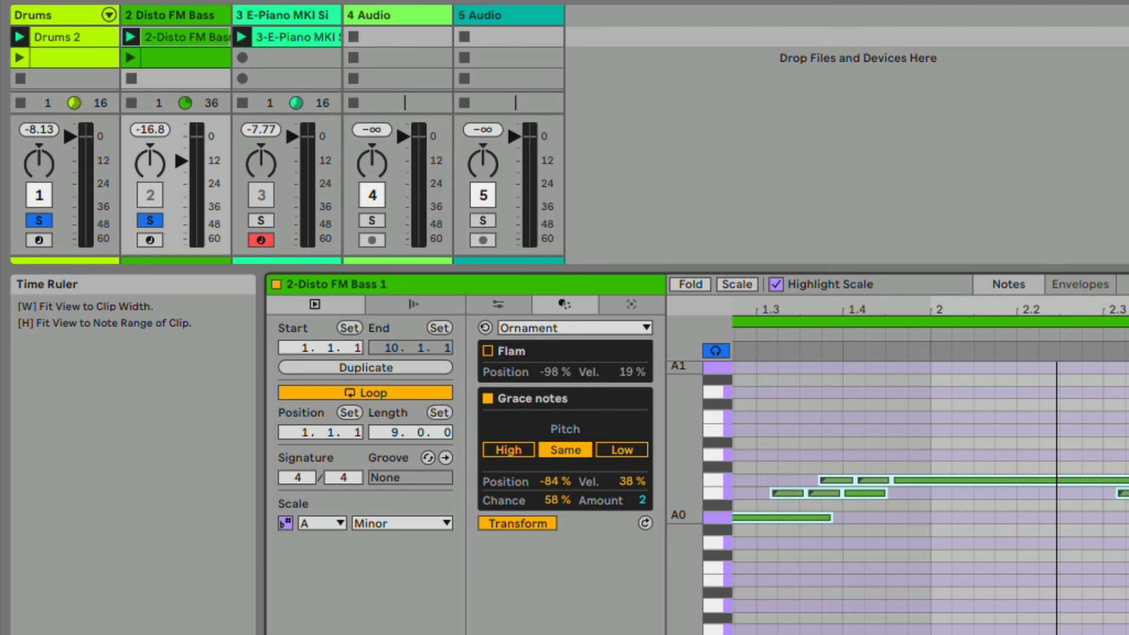
pyautogui.moveTo(1056, 311); pyautogui.dragTo(1058, 320)
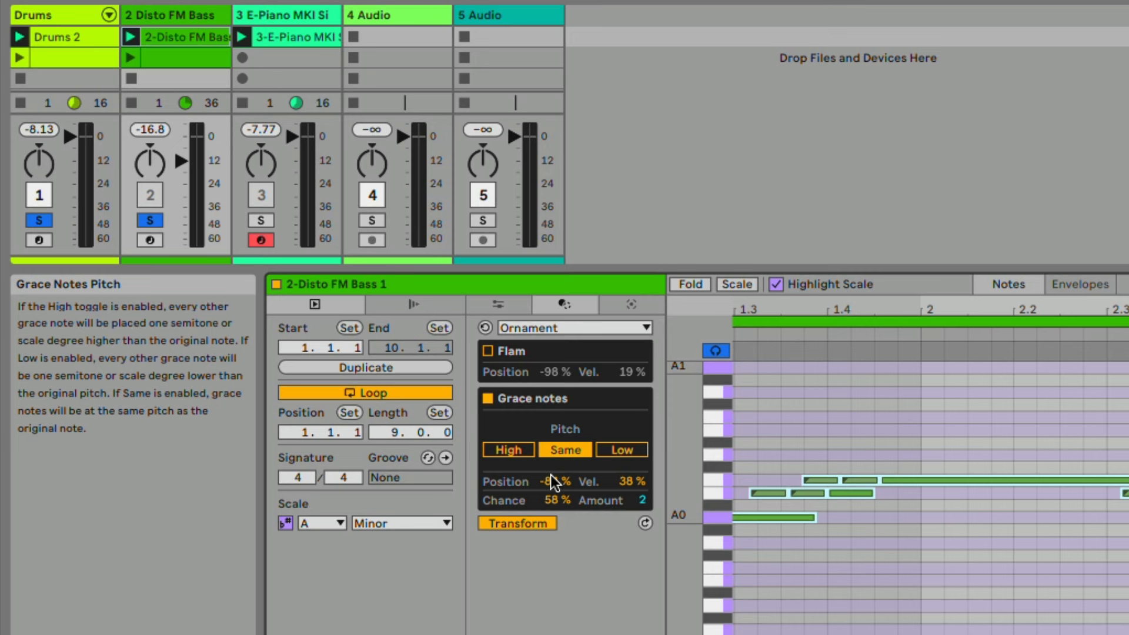
pyautogui.moveTo(553, 481); pyautogui.dragTo(552, 500)
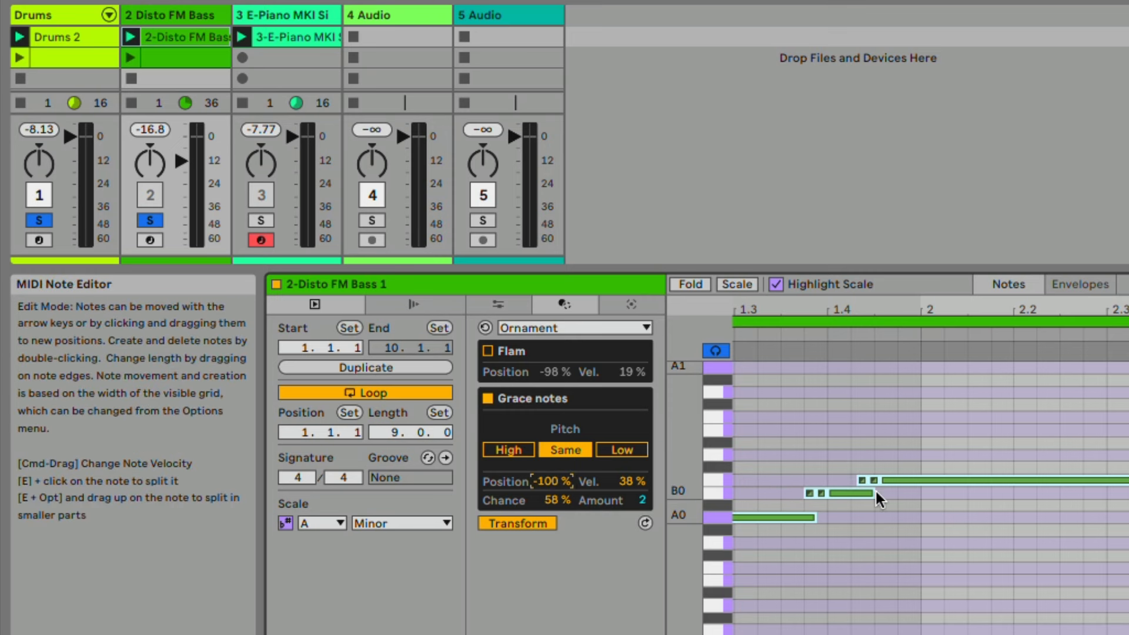
# Take the Drums track out of solo and play the bass track on its own.
pyautogui.click(40, 224)
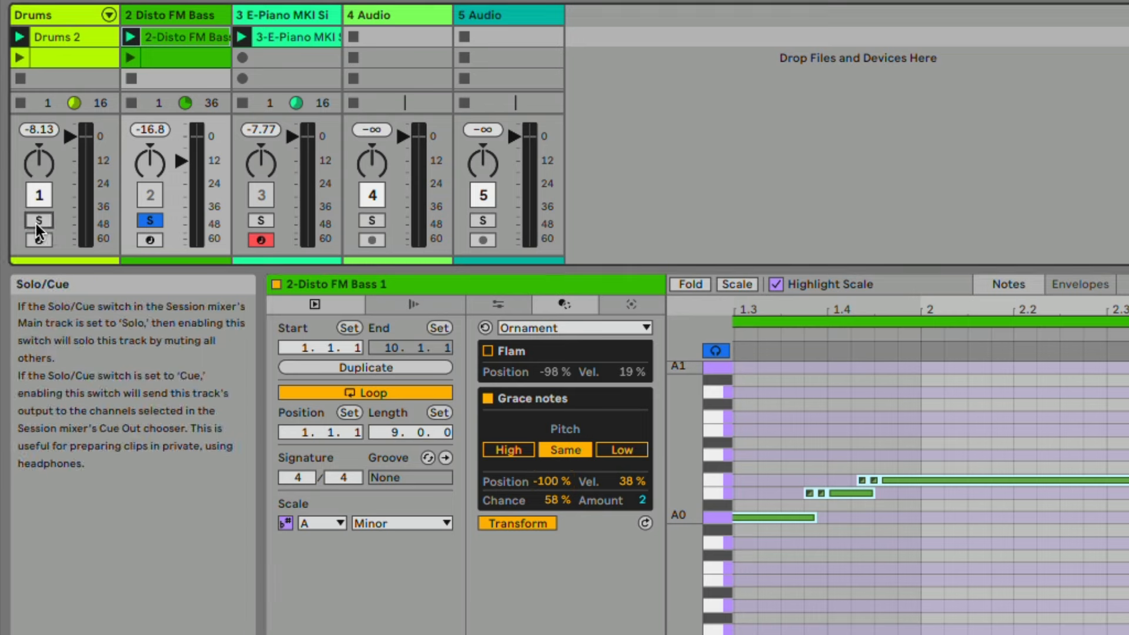
pyautogui.moveTo(852, 303); pyautogui.dragTo(894, 306)
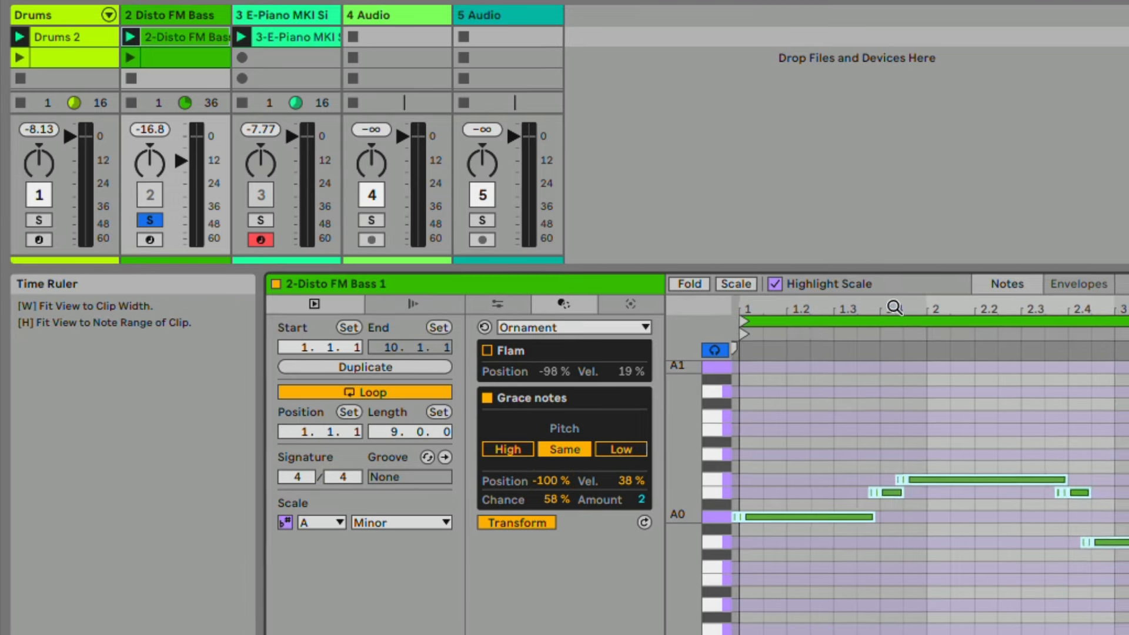
pyautogui.press('space')
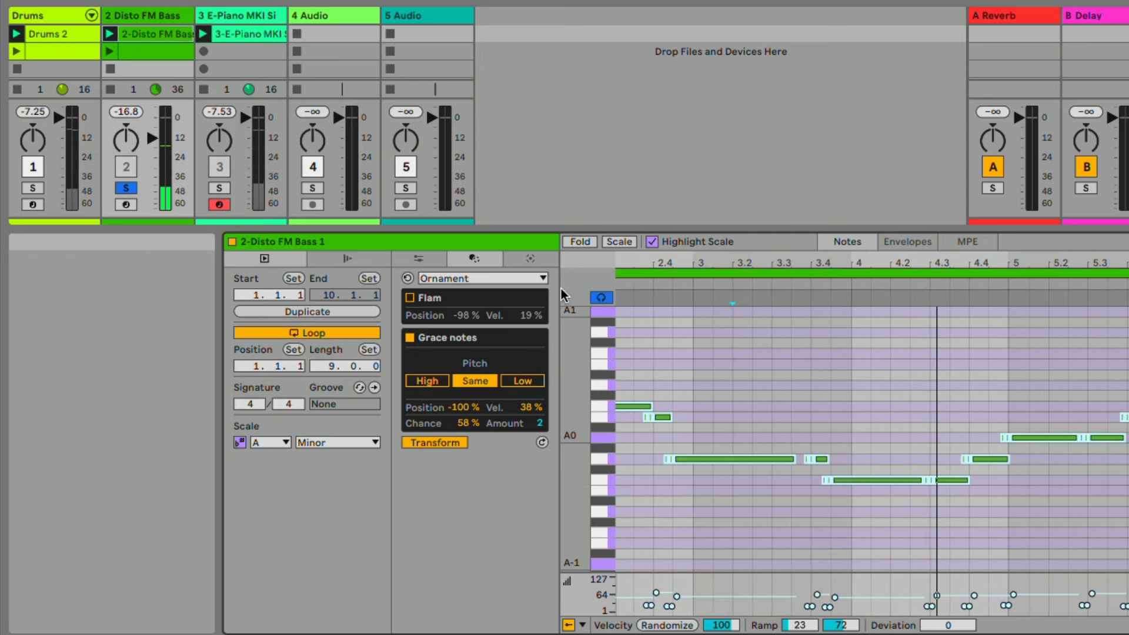
# Set the bass grace notes to amount 1, Low pitch, 52 % position and 73 % chance.
pyautogui.moveTo(680, 263); pyautogui.dragTo(680, 320)
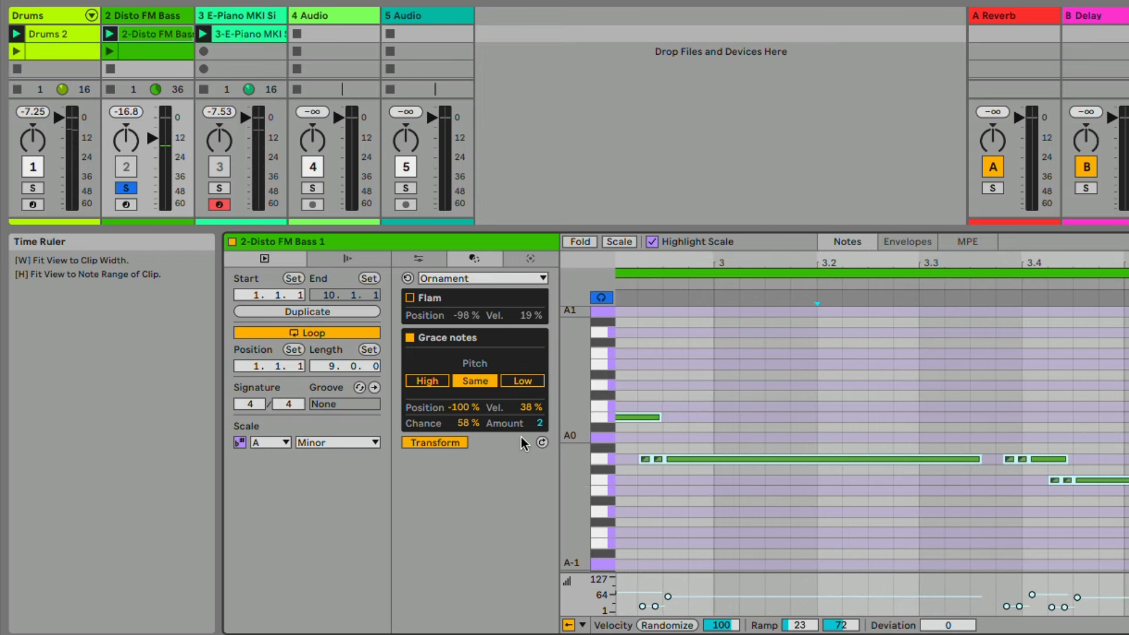
pyautogui.click(502, 515)
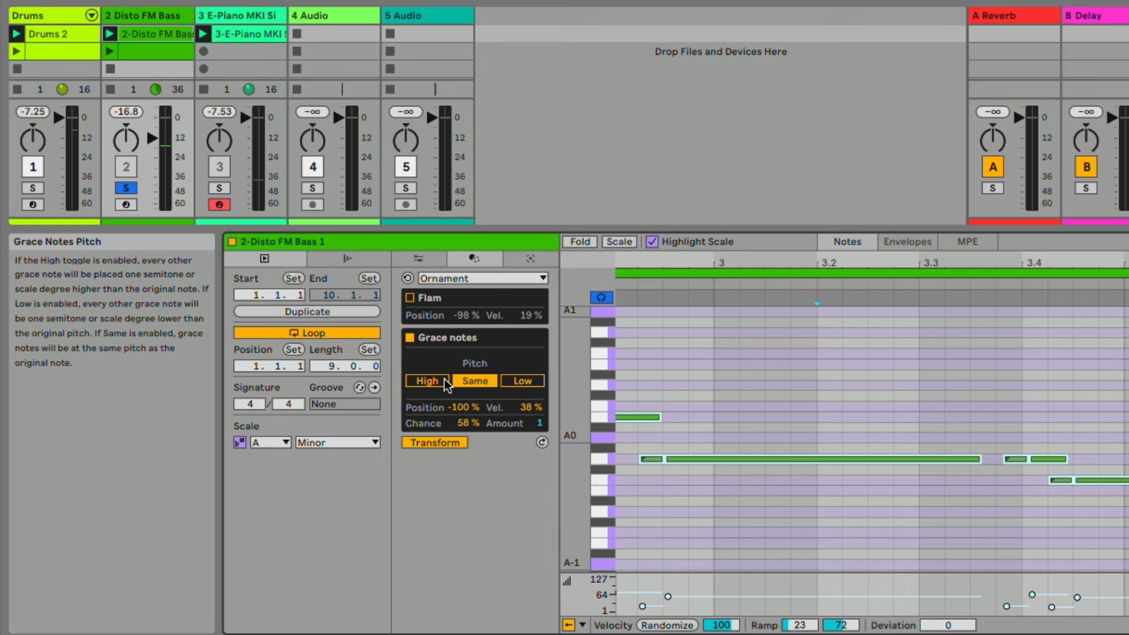
pyautogui.click(525, 383)
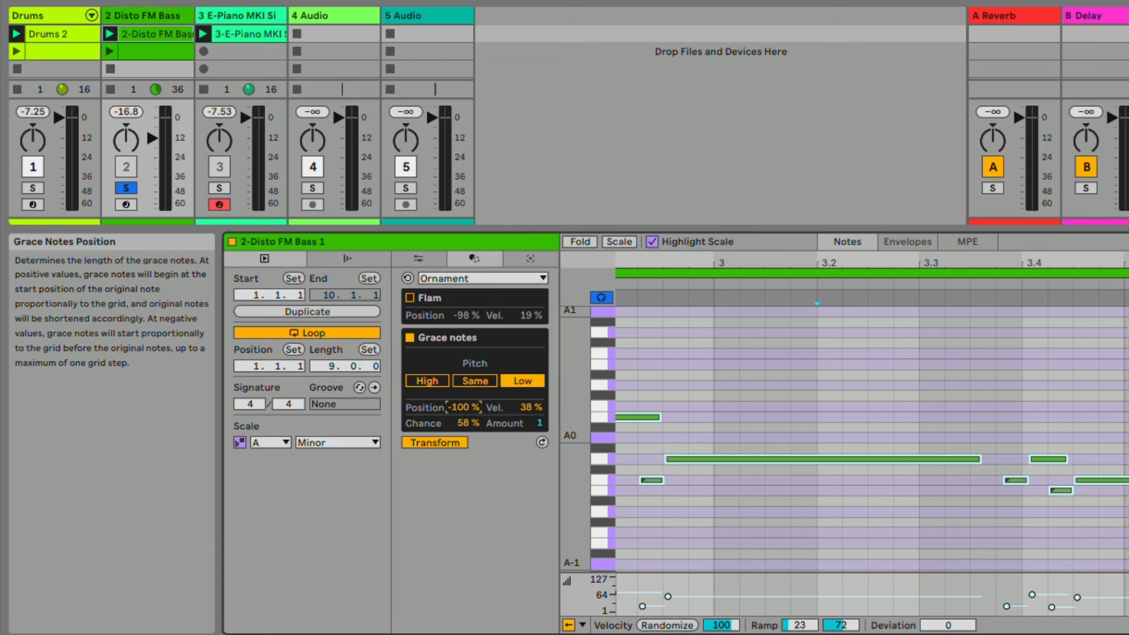
pyautogui.moveTo(464, 408)
pyautogui.mouseDown()
pyautogui.moveTo(464, 361)
pyautogui.moveTo(464, 386)
pyautogui.mouseUp()
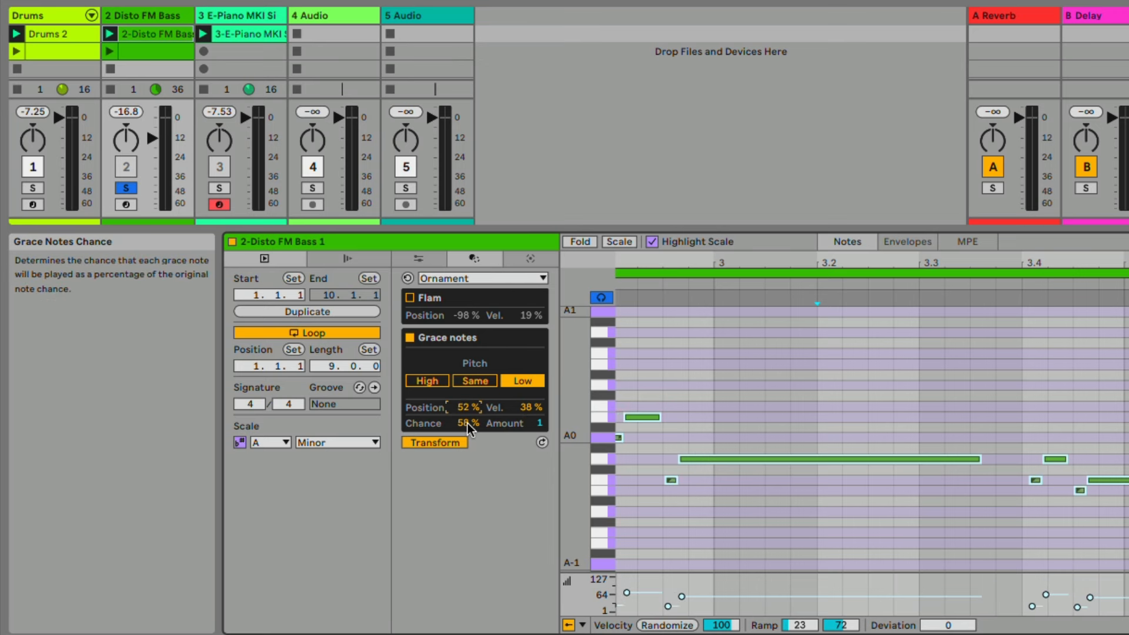
pyautogui.moveTo(471, 423); pyautogui.dragTo(470, 433)
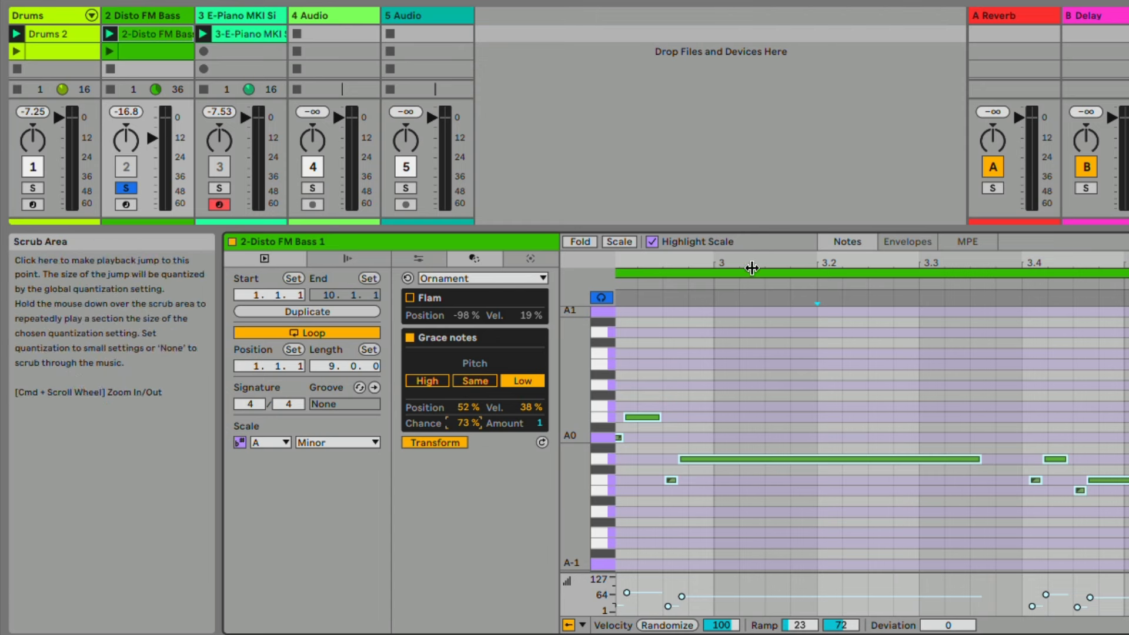
# Play the bass clip with the Drums track soloed alongside it, and set the grace notes chance to 65 %.
pyautogui.moveTo(755, 262); pyautogui.dragTo(754, 228)
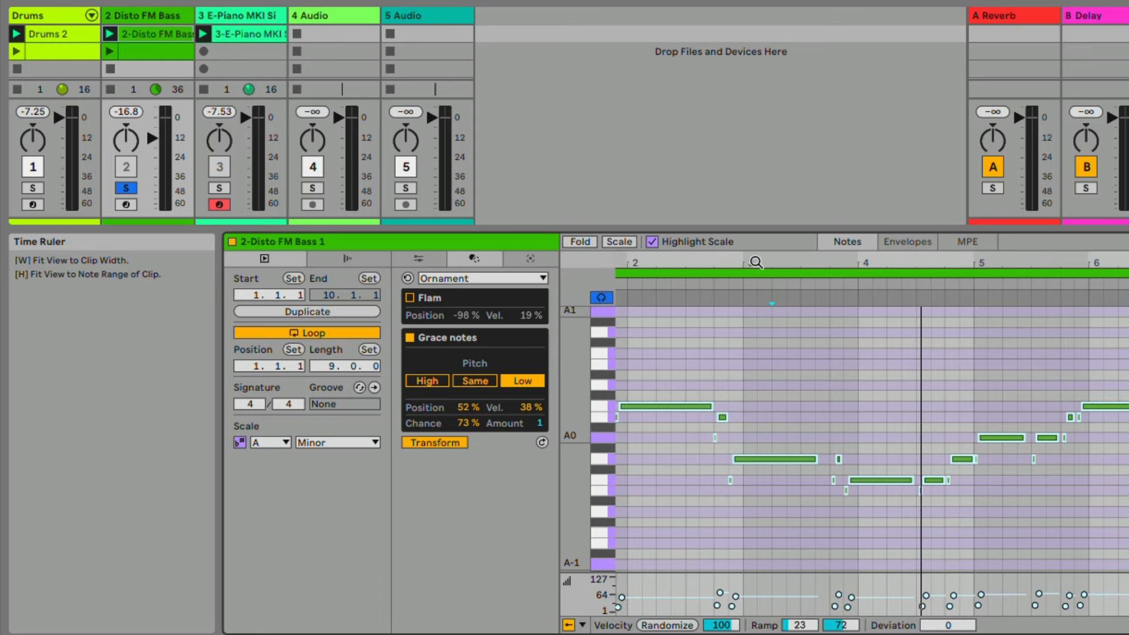
pyautogui.press('space')
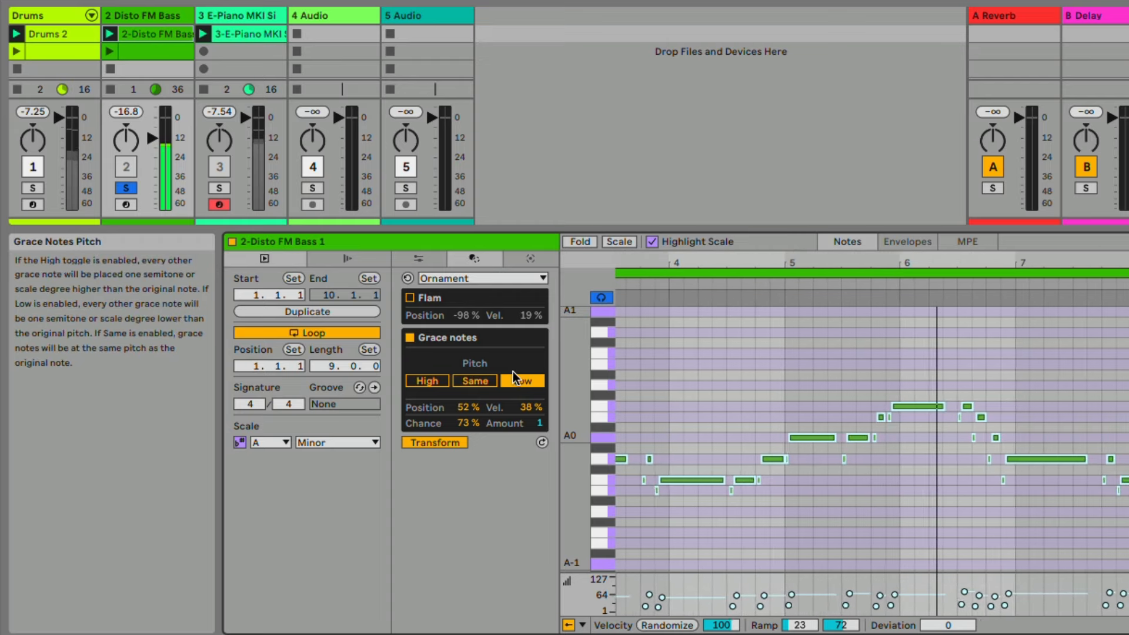
pyautogui.click(33, 189)
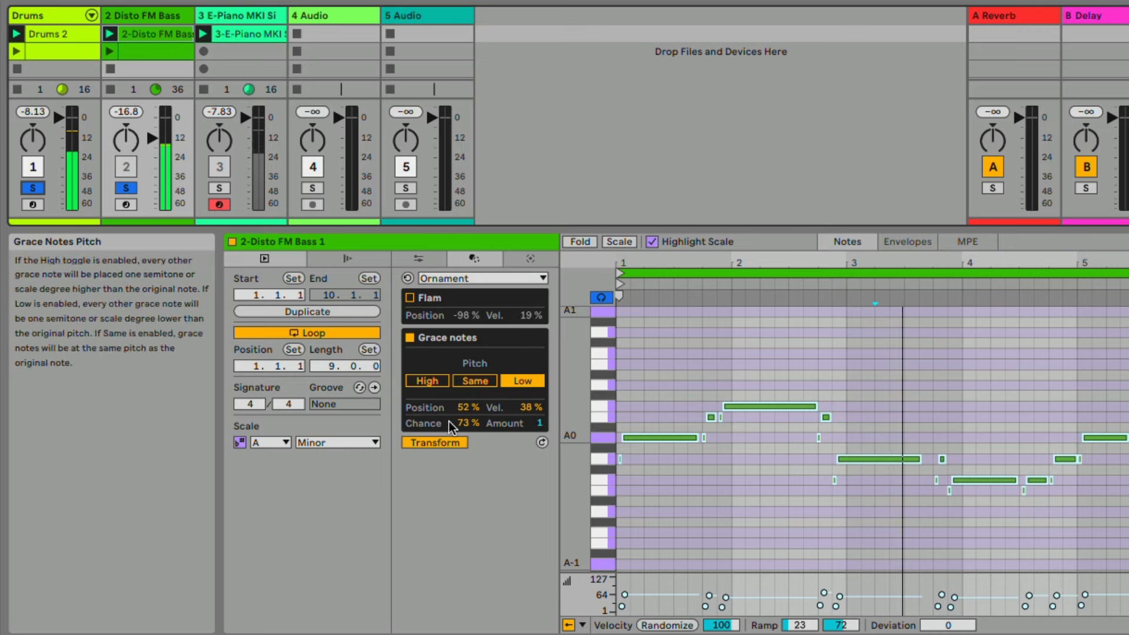
pyautogui.moveTo(465, 423); pyautogui.dragTo(462, 428)
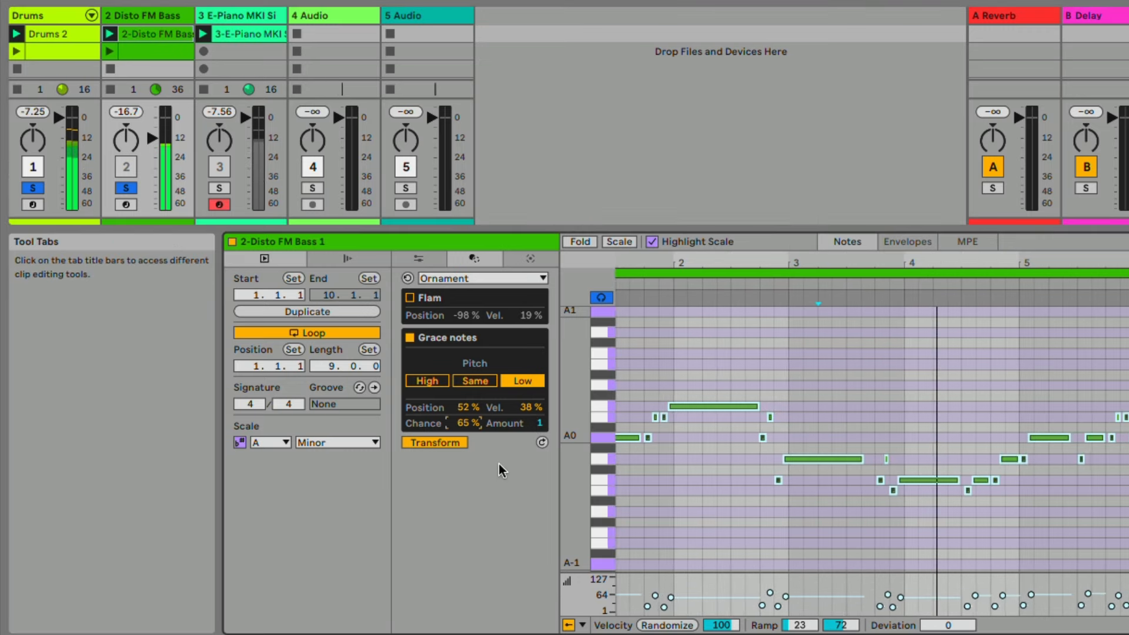